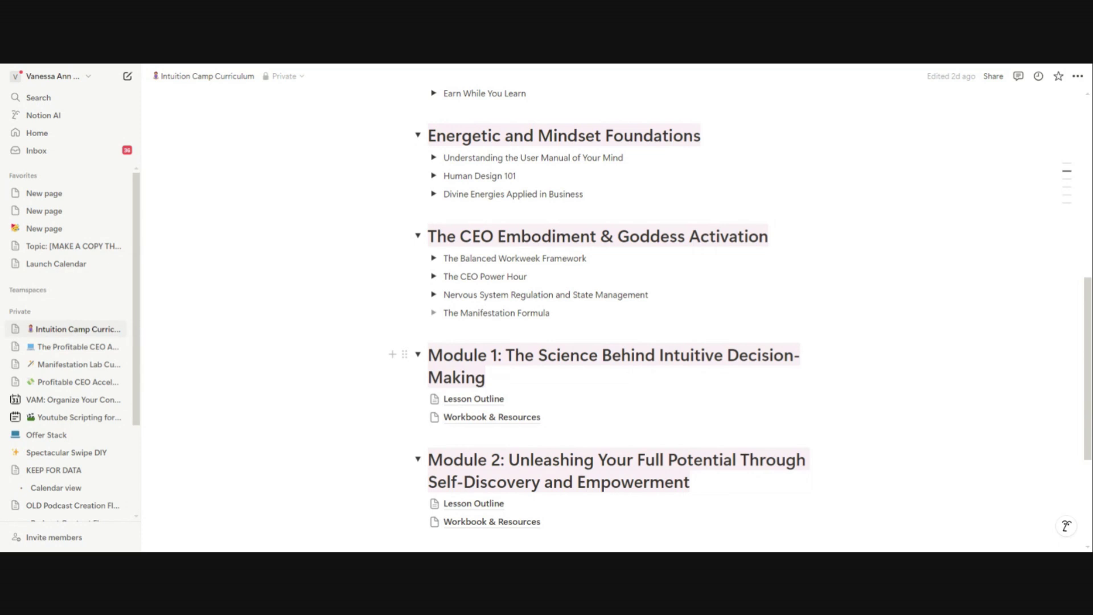
scroll(615, 313, down, 1)
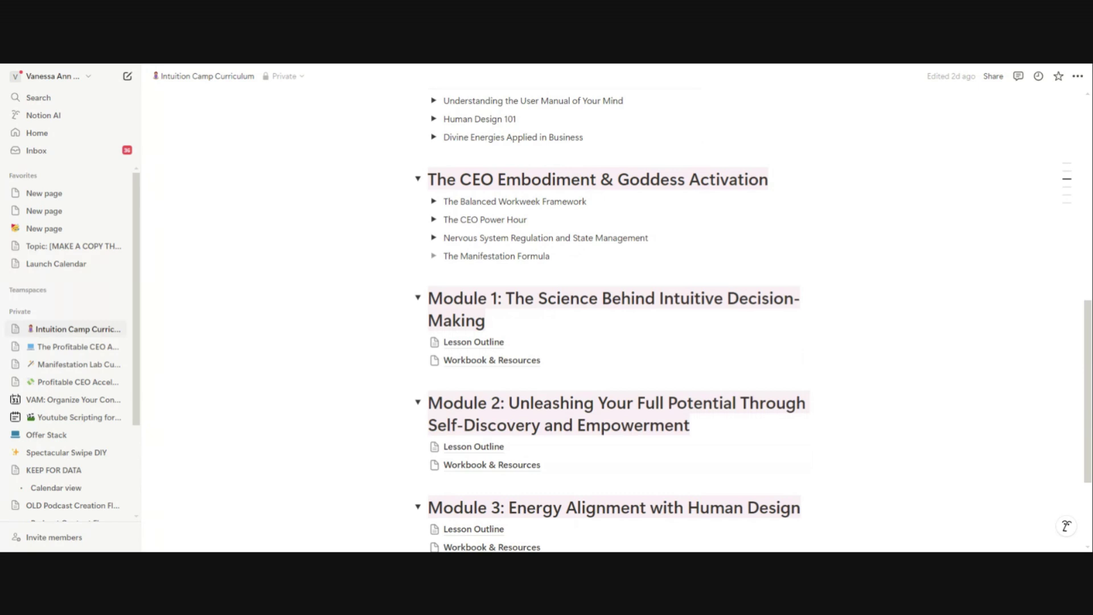
scroll(615, 319, up, 4)
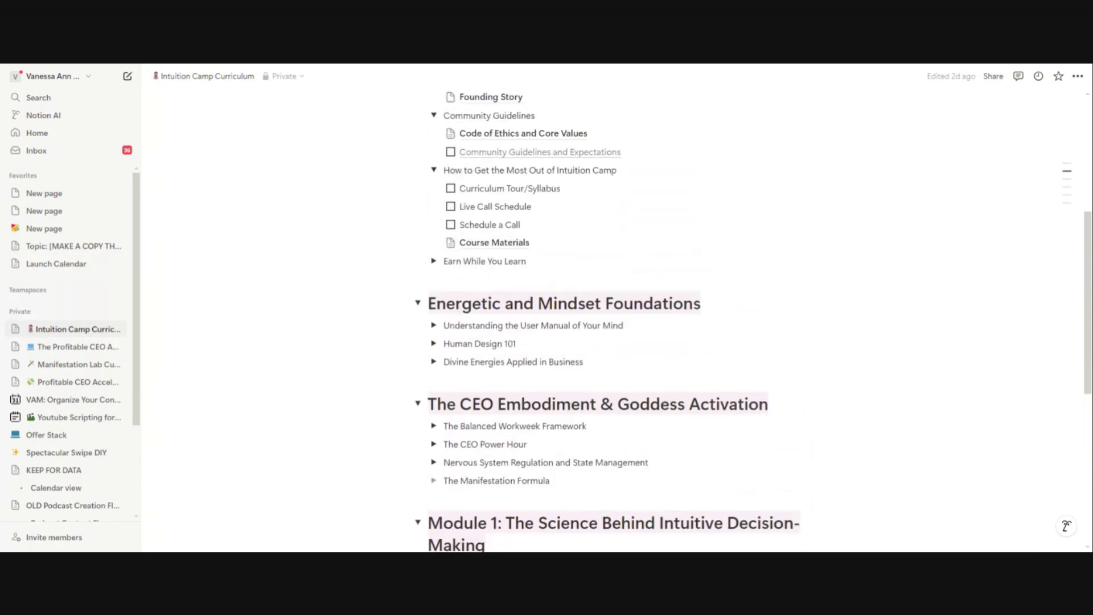
scroll(615, 318, up, 2)
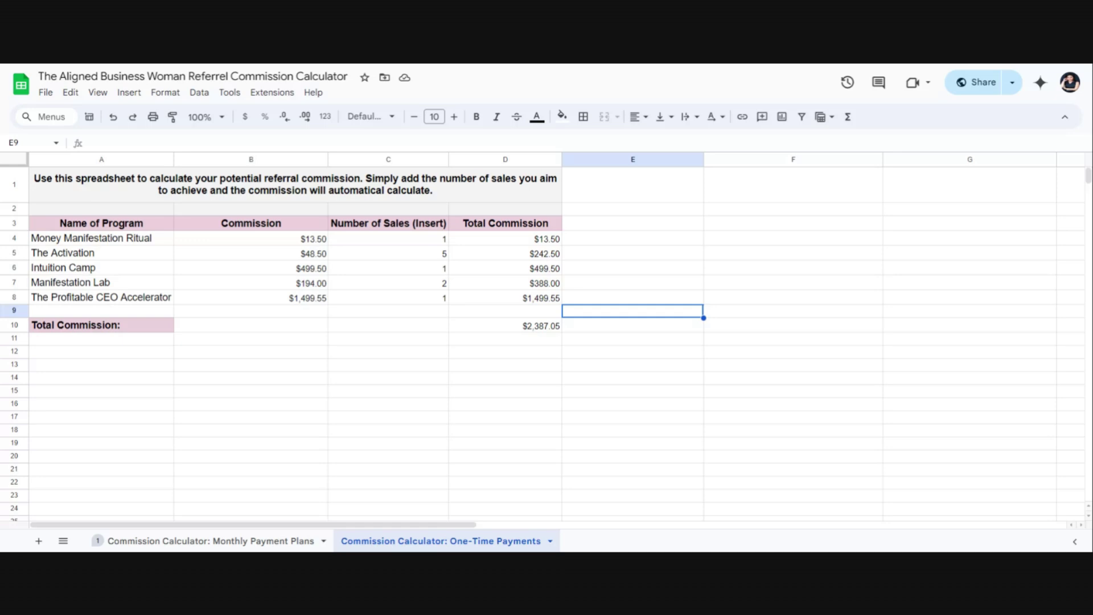
On the Monthly Payment Plans sheet, set the number of sales to 5 for Intuition Camp and 0 for Manifestation Lab and The Profitable CEO Accelerator
click(252, 542)
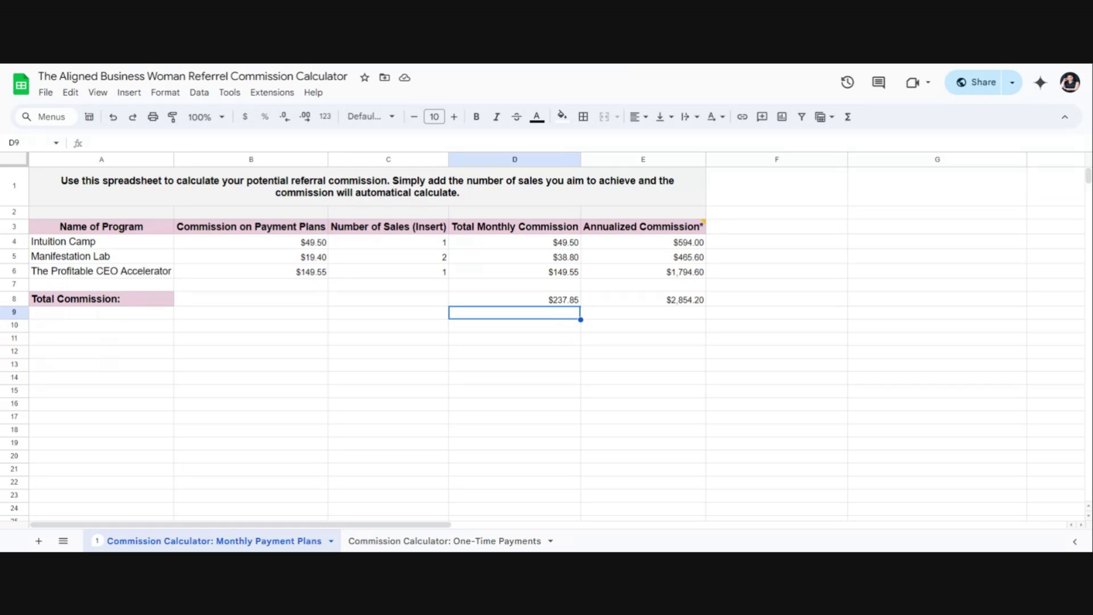
click(397, 246)
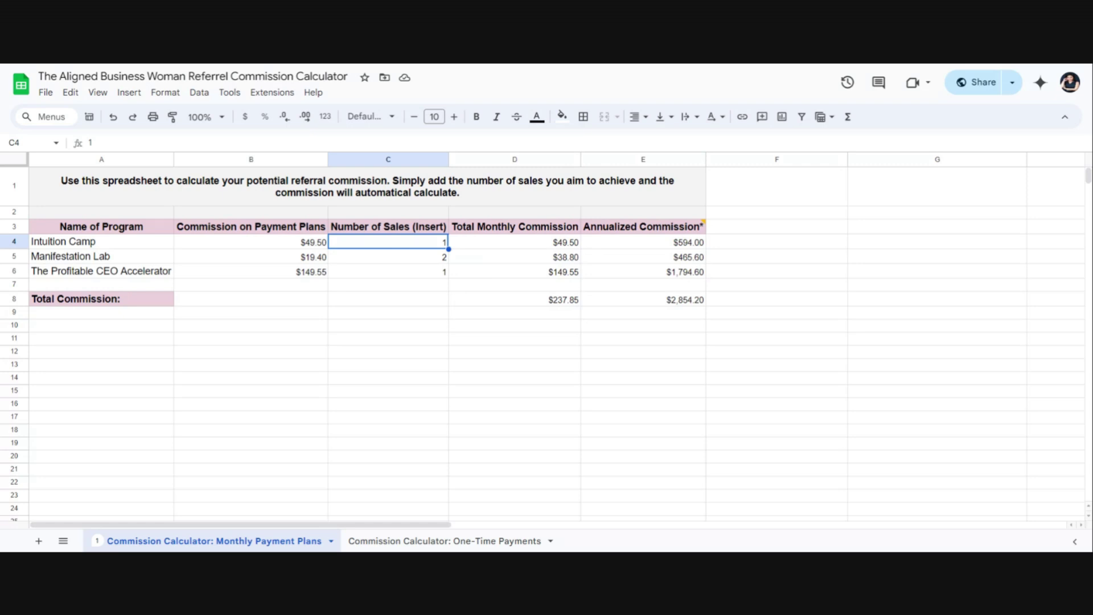
text(5)
key(Return)
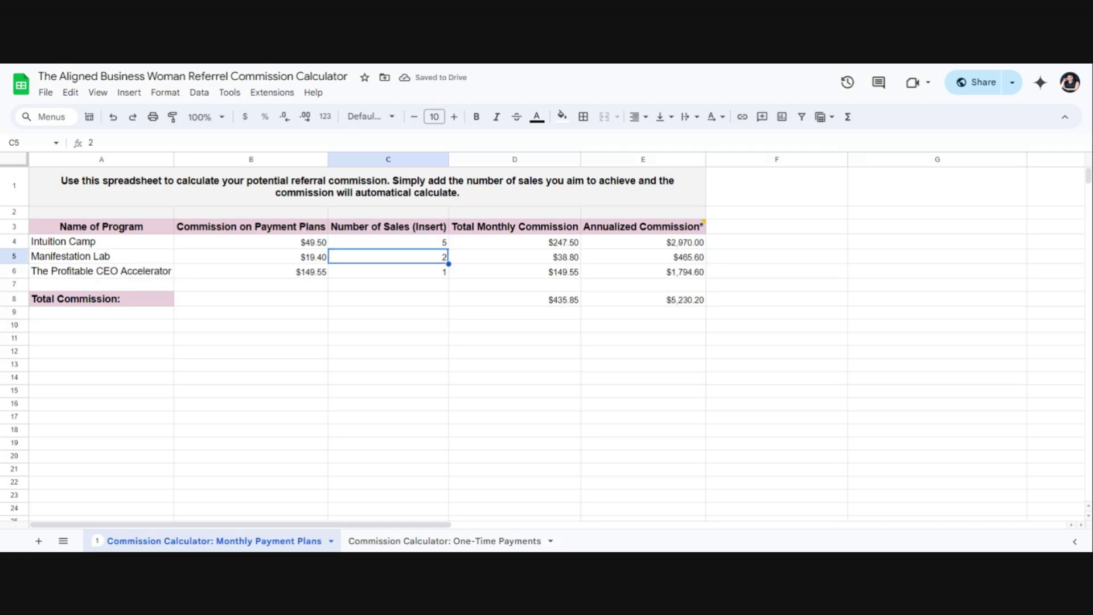
text(0)
key(Return)
text(0)
key(Return)
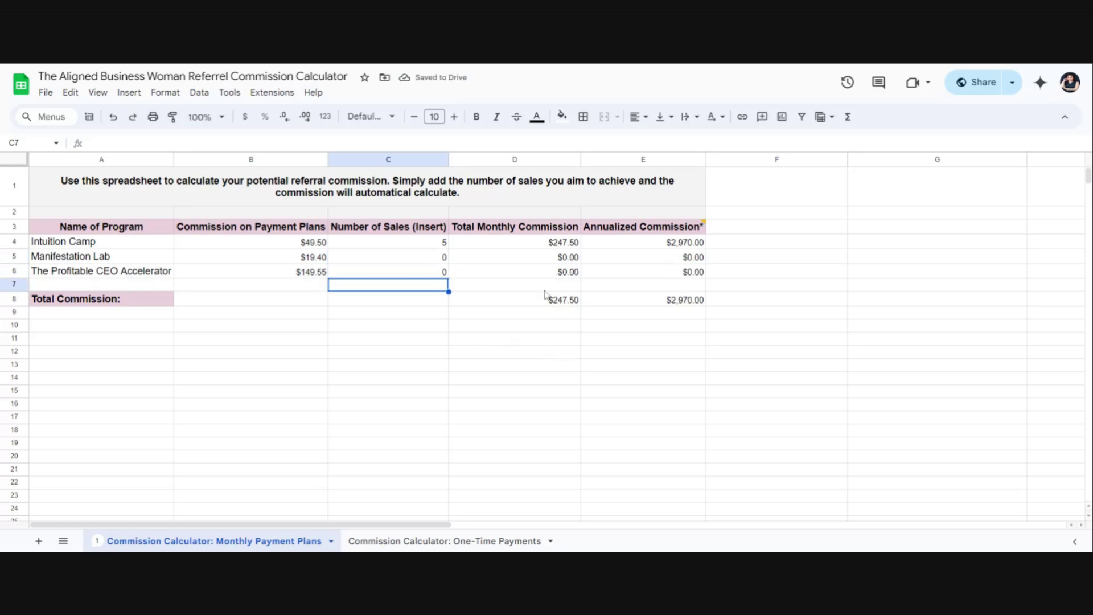
click(313, 243)
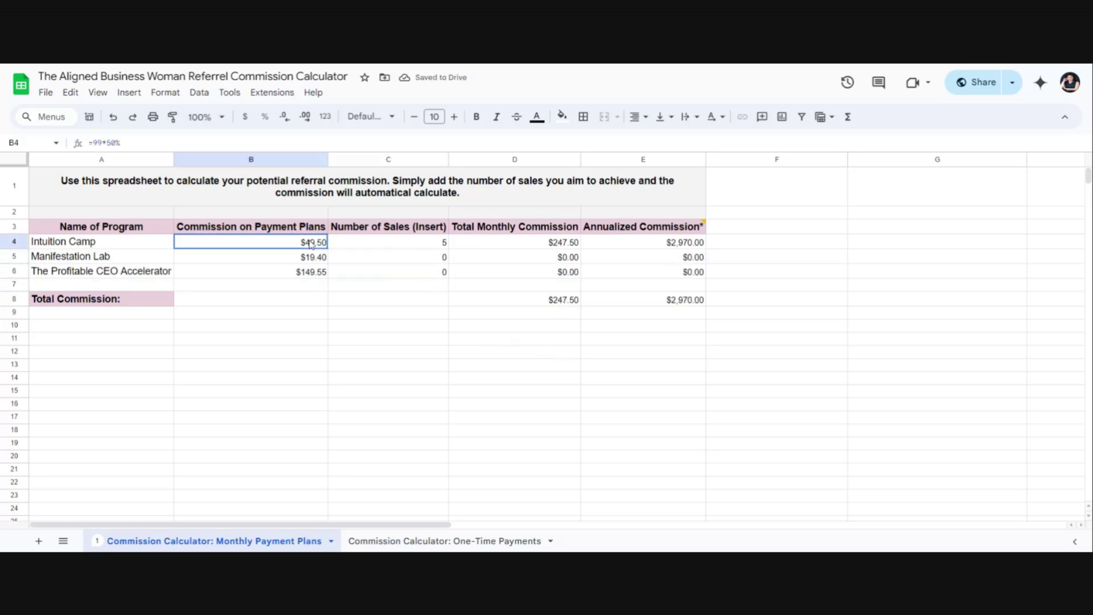
click(439, 243)
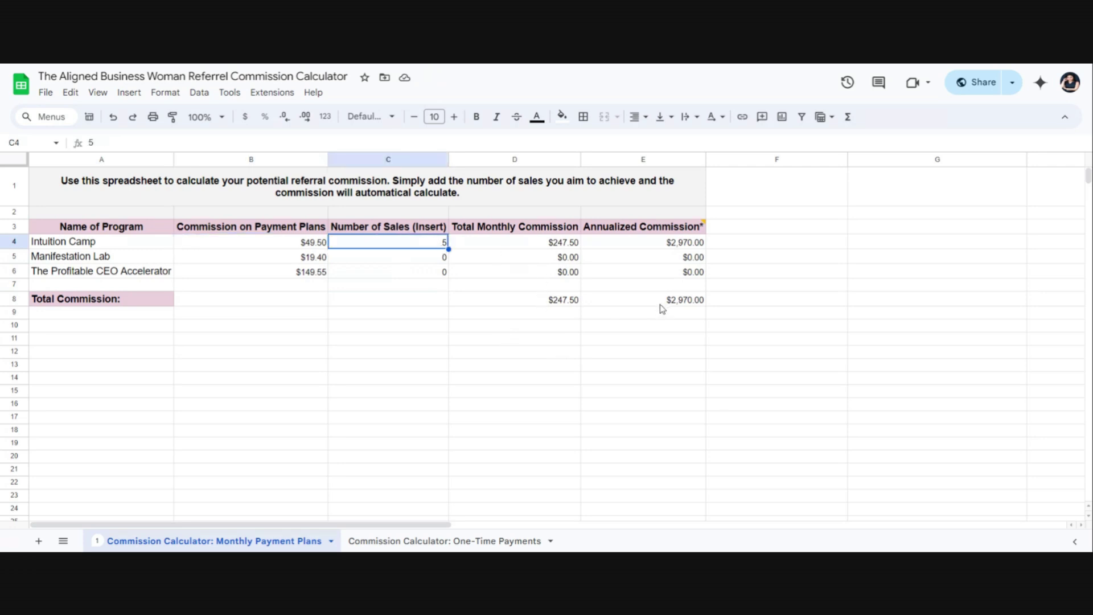
click(397, 261)
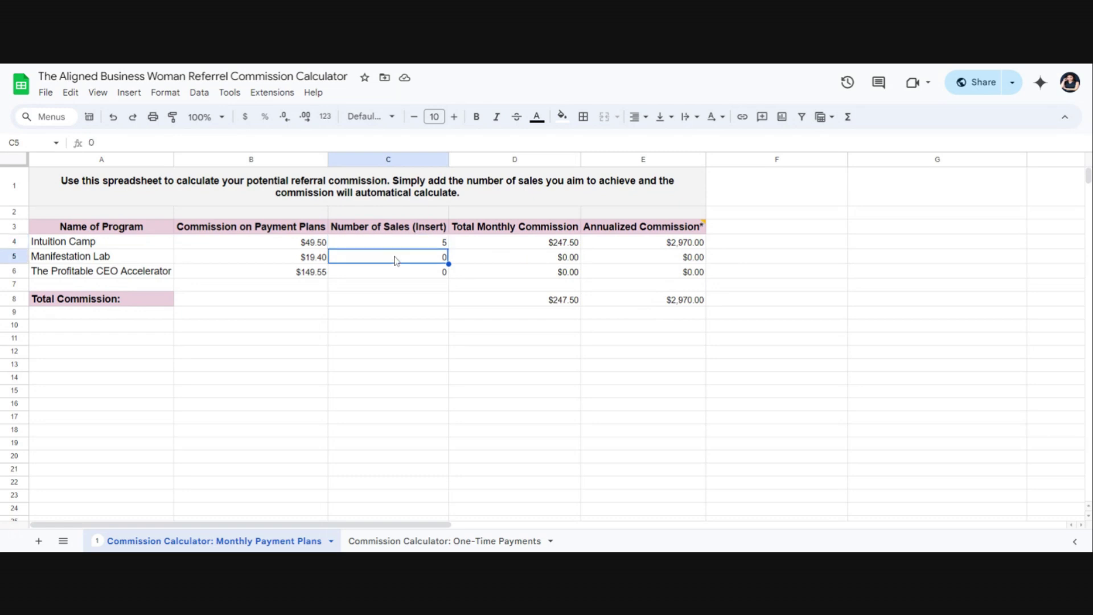
click(430, 243)
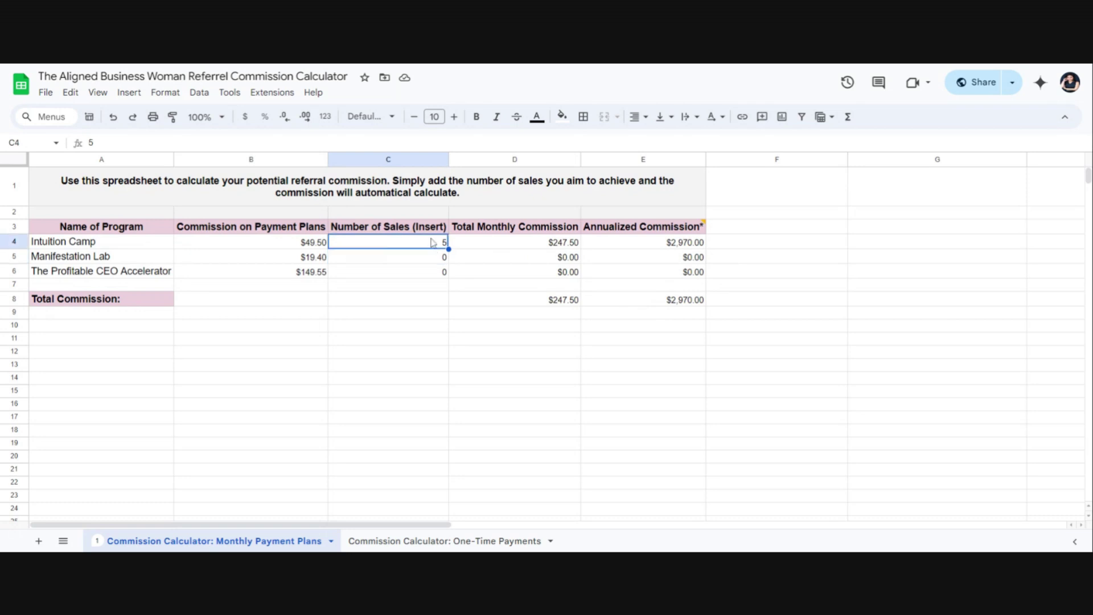
Set the number of sales to 5 for The Profitable CEO Accelerator and 2 for Manifestation Lab
click(413, 276)
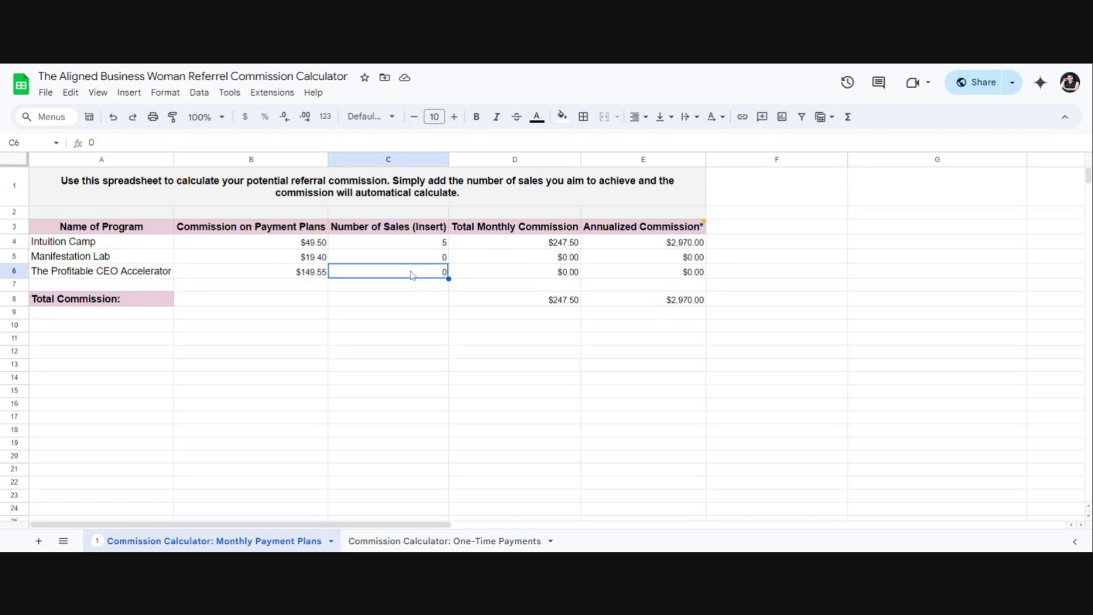
text(5)
key(Return)
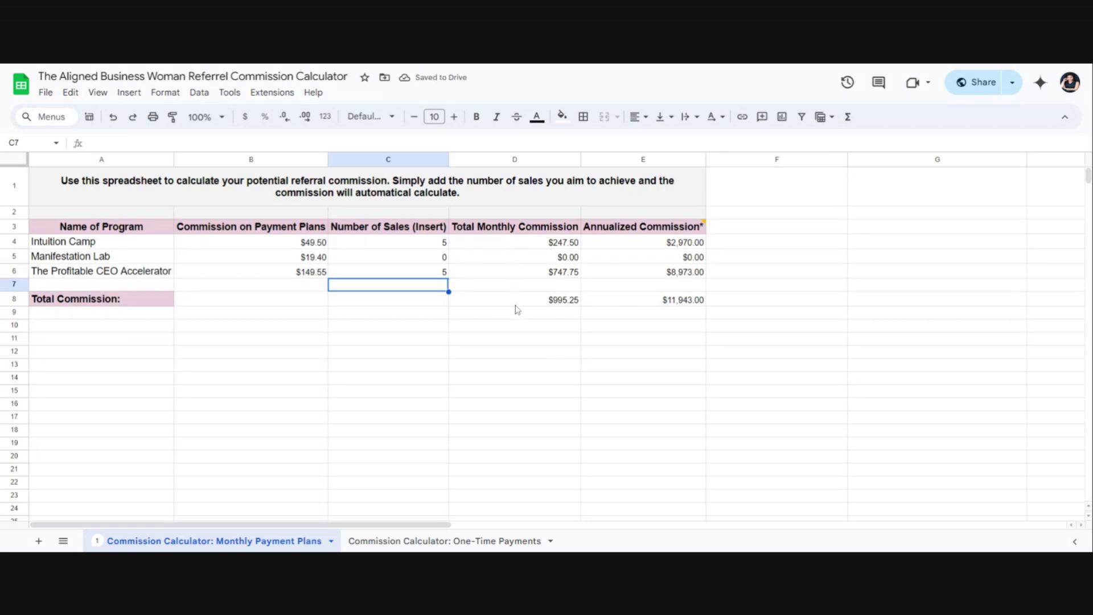
click(661, 330)
click(388, 259)
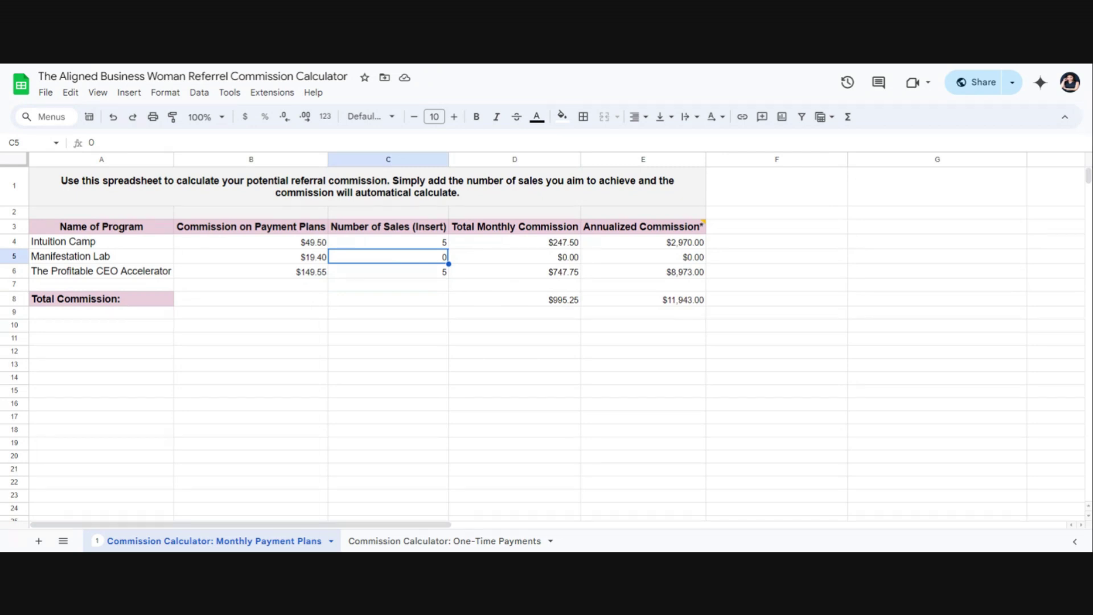
text(2)
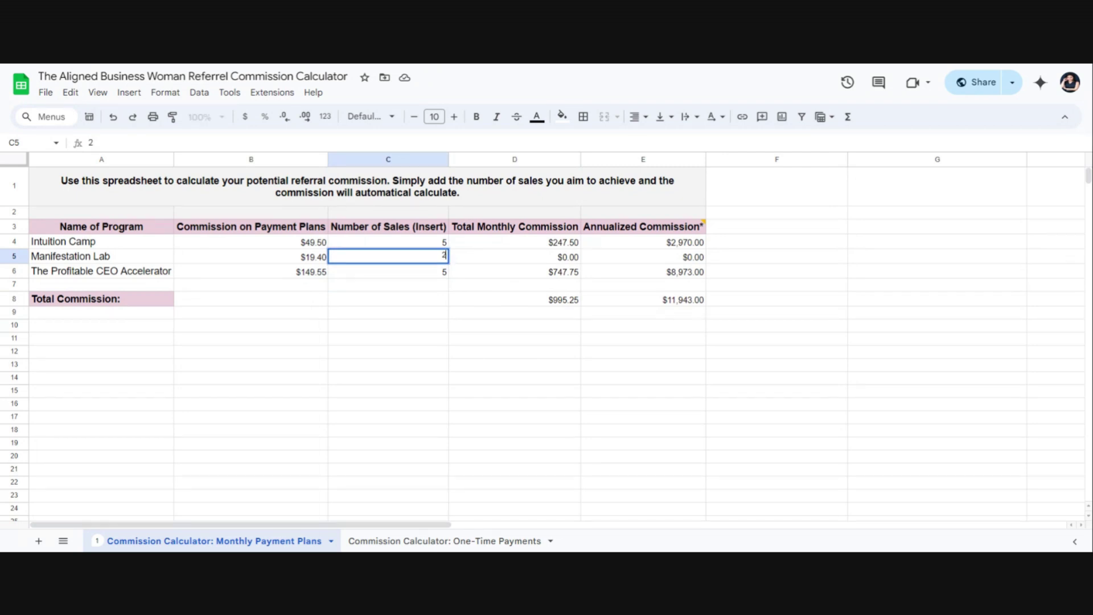
key(Return)
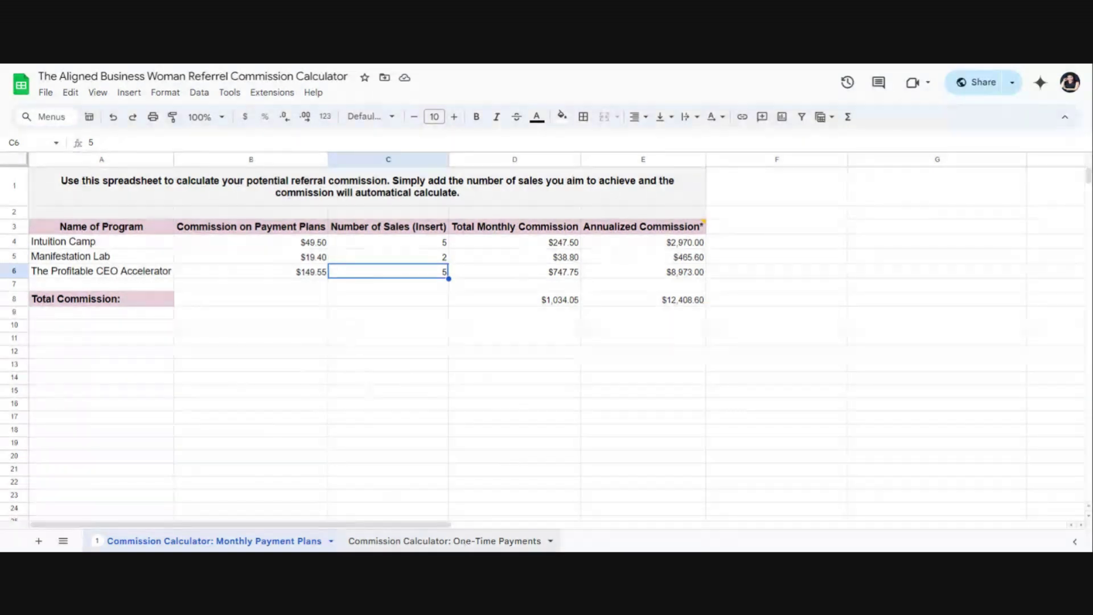
On the One-Time Payments sheet, set the number of sales to 0 for Money Manifestation Ritual, The Activation, Intuition Camp and Manifestation Lab
click(444, 541)
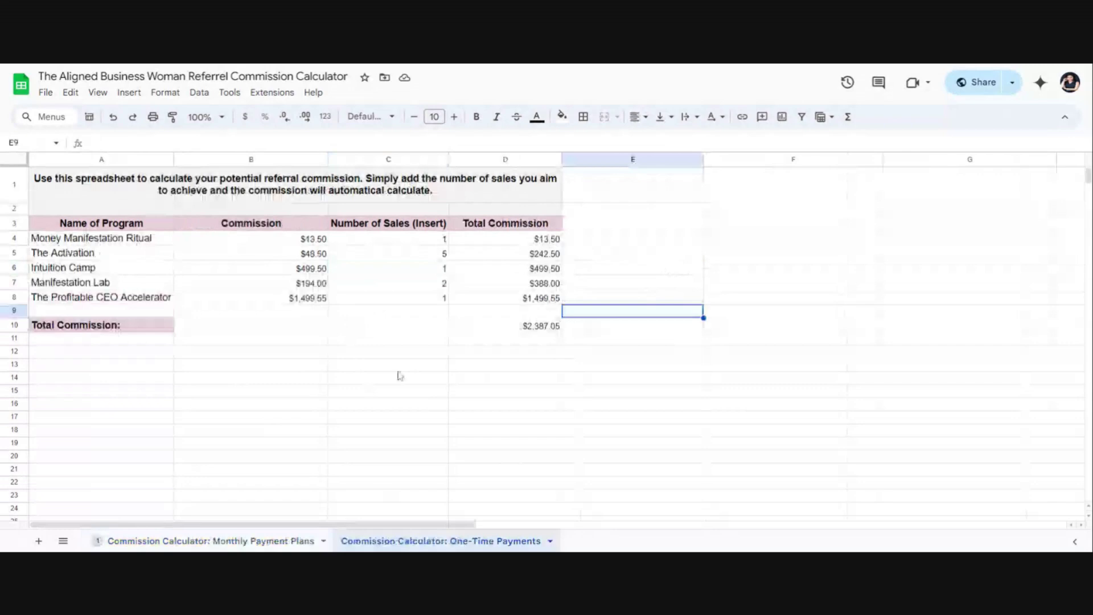
click(399, 368)
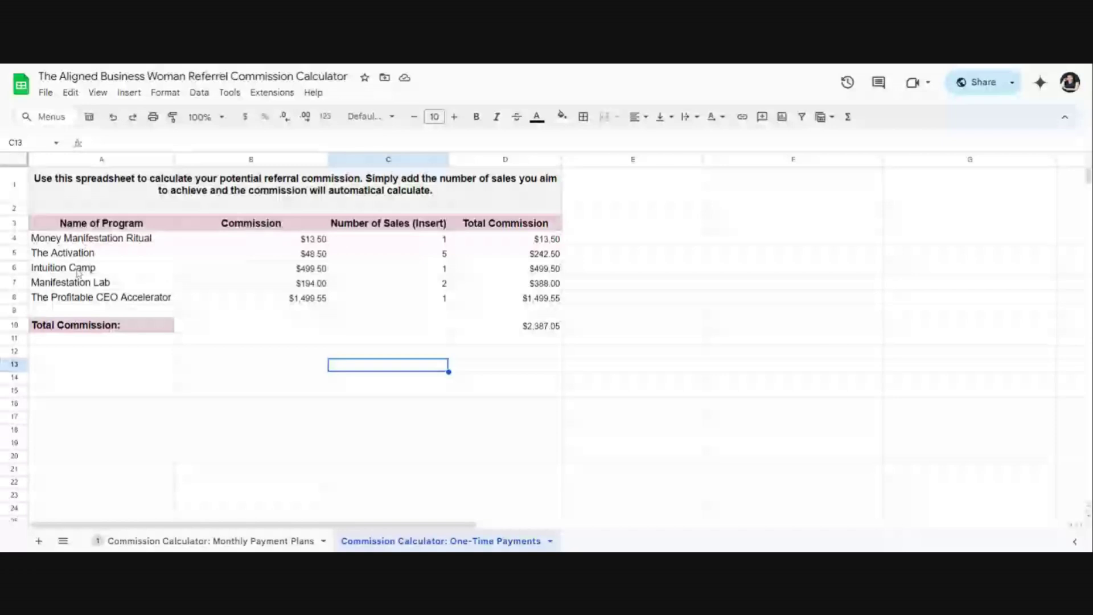
click(408, 302)
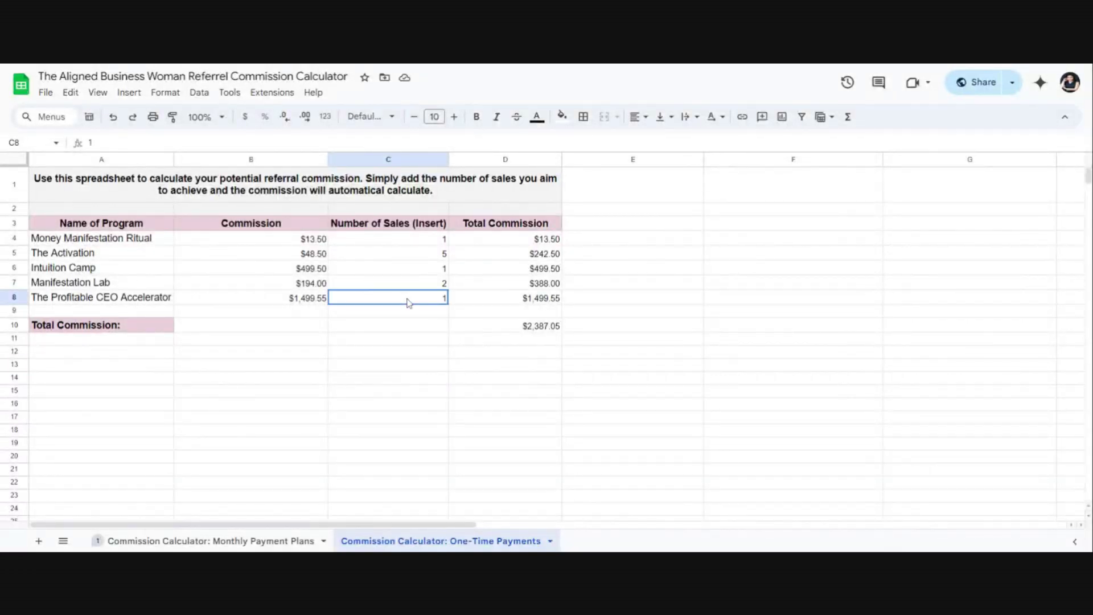
click(414, 242)
text(0)
key(Return)
text(0)
key(Return)
text(0)
click(419, 325)
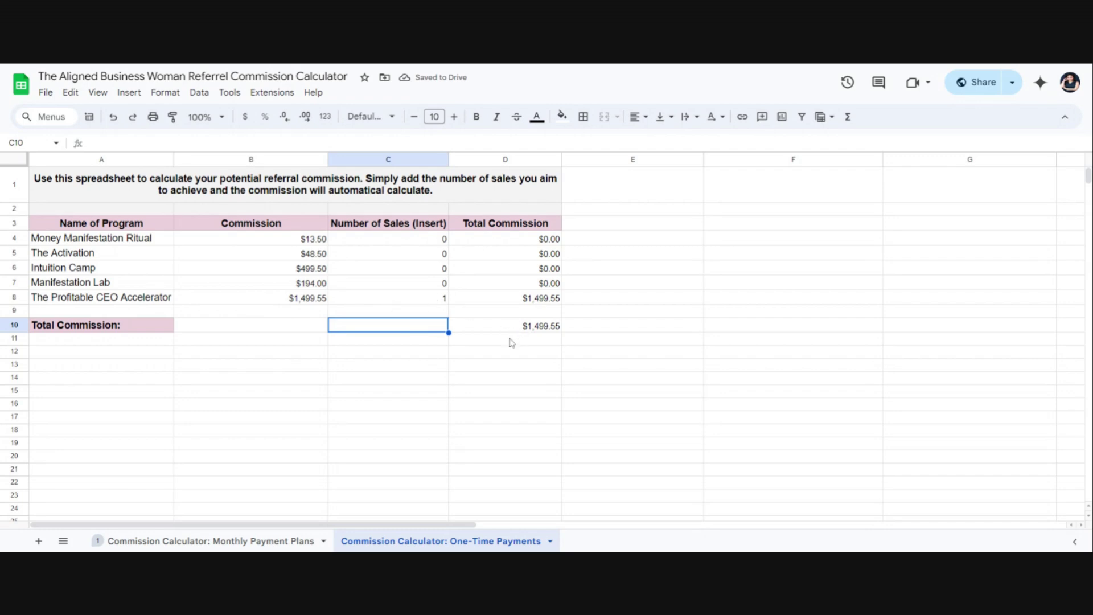
click(511, 340)
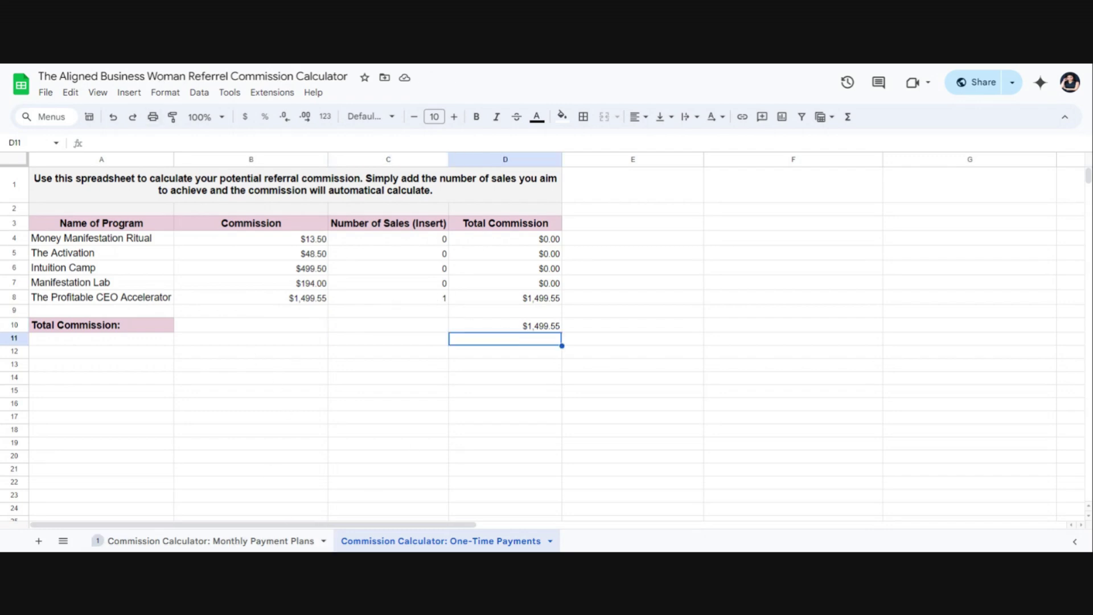